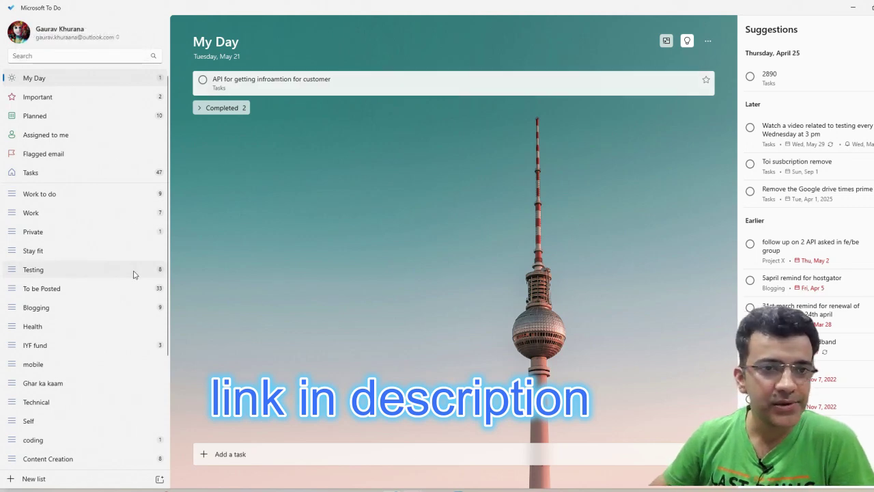
Add the task "Allure reporting integration" to My Day.
{"action": "scroll", "coordinate": [137, 266], "scroll_direction": "down", "scroll_amount": 3}
{"action": "scroll", "coordinate": [135, 266], "scroll_direction": "down", "scroll_amount": 3}
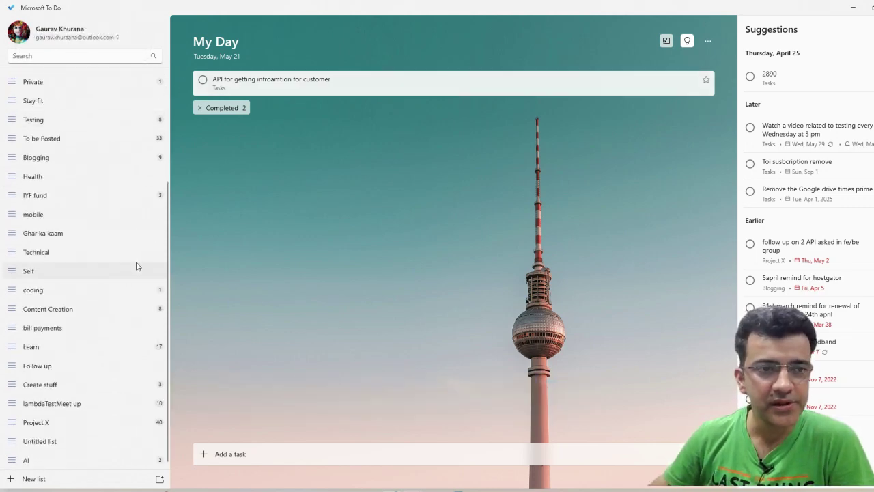
{"action": "scroll", "coordinate": [121, 275], "scroll_direction": "up", "scroll_amount": 6}
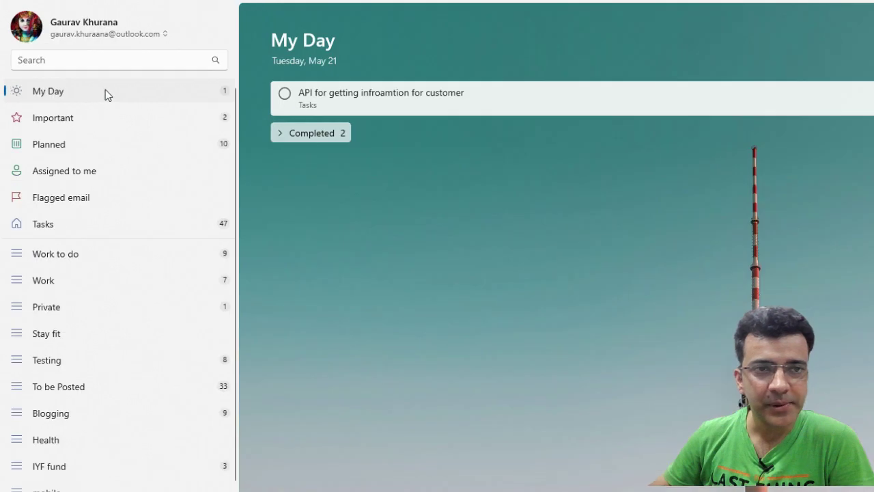
{"action": "left_click", "coordinate": [104, 92]}
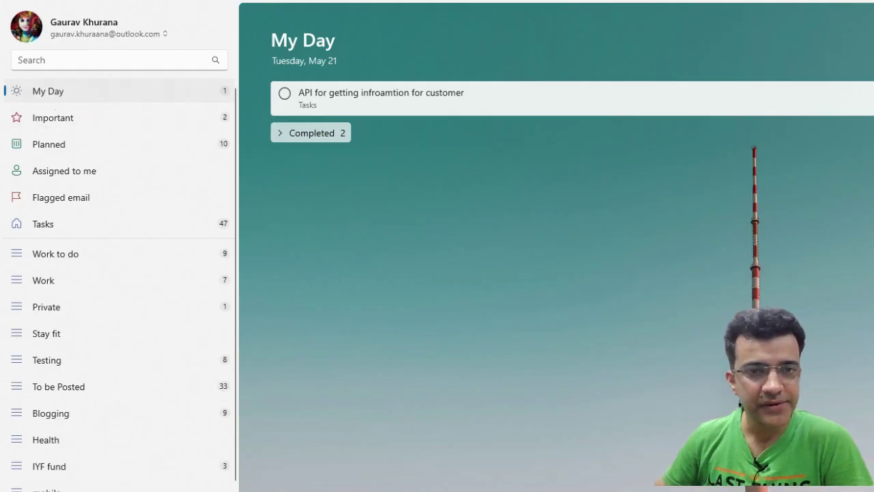
{"action": "left_click", "coordinate": [287, 454]}
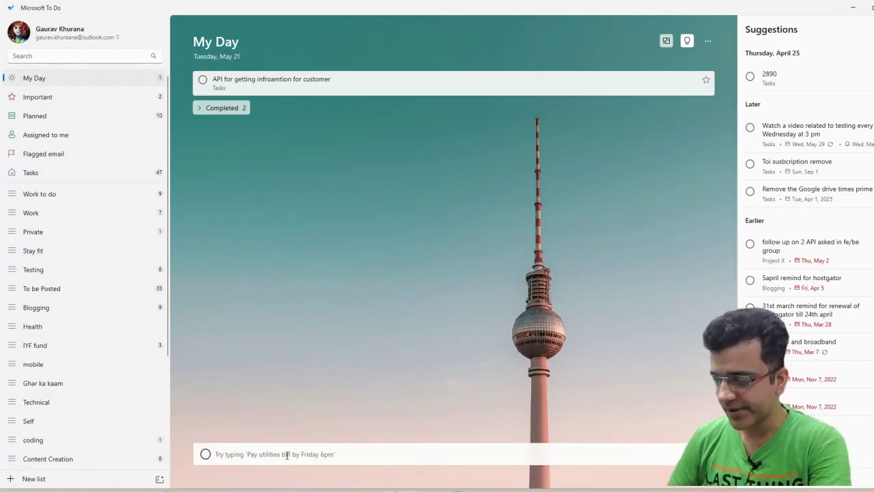
{"action": "type", "text": "All"}
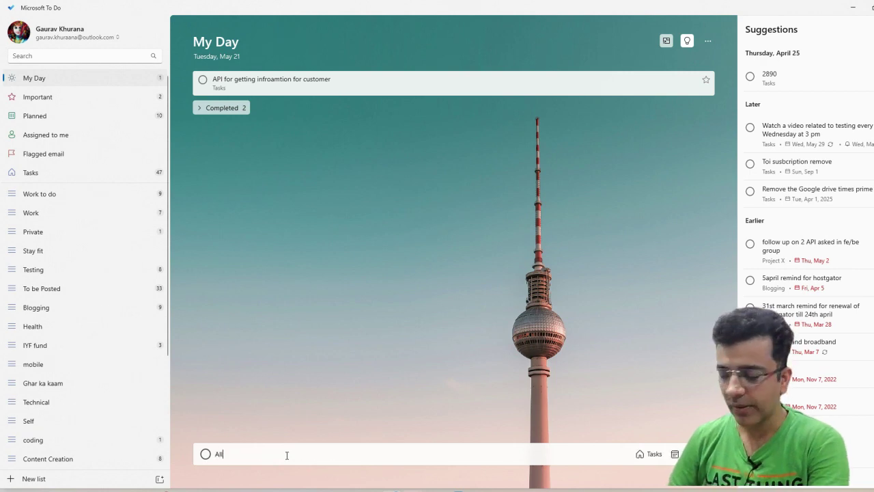
{"action": "type", "text": "ure reporting"}
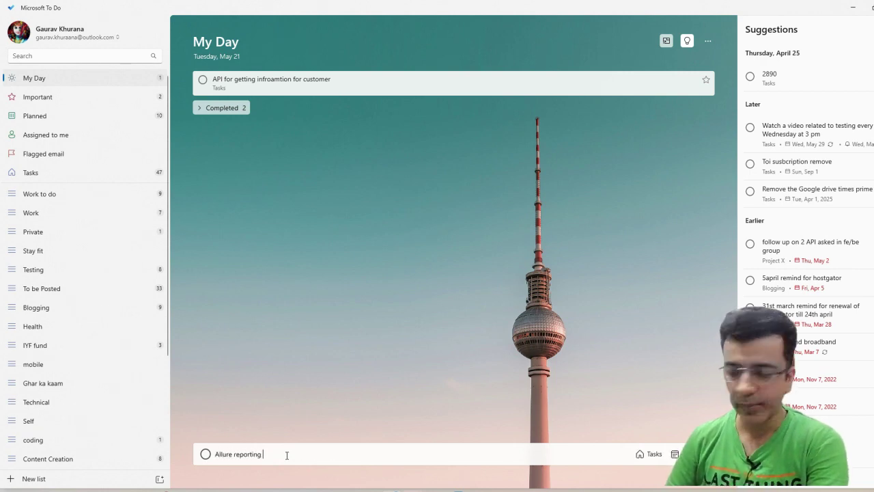
{"action": "type", "text": " integration t"}
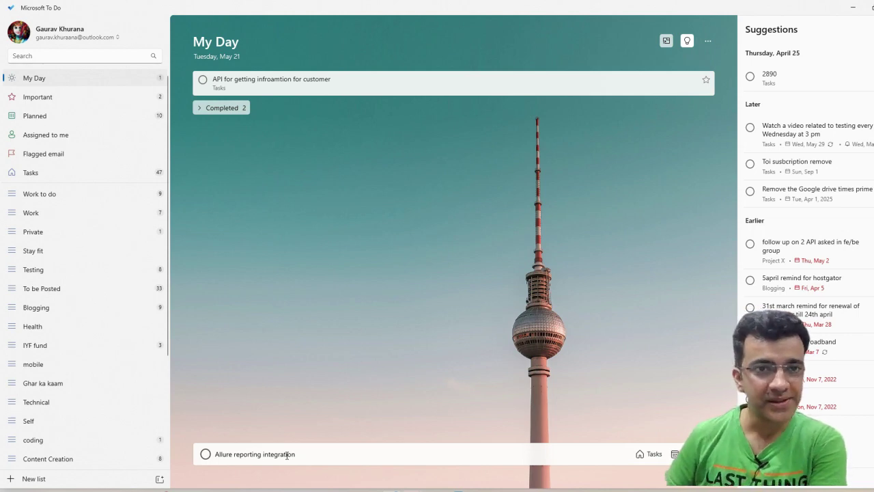
{"action": "key", "text": "Return"}
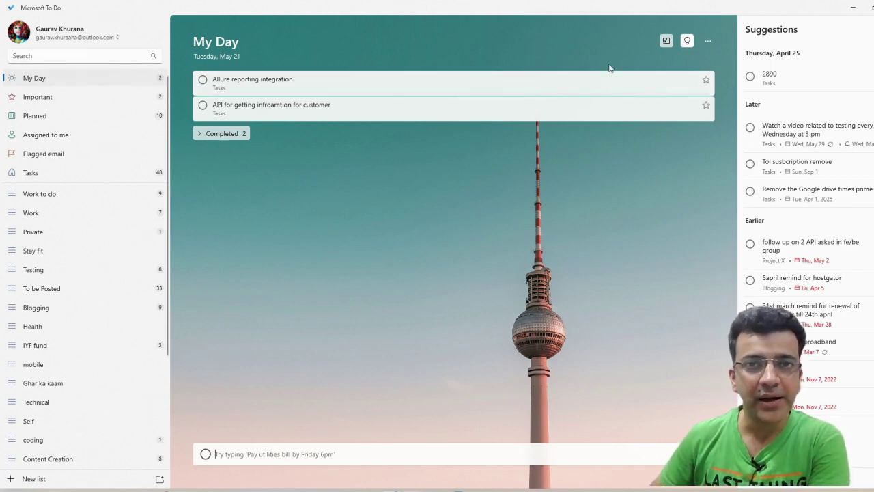
Mark the task "API for getting infroamtion for customer" as important and open the Important list.
{"action": "left_click", "coordinate": [706, 106]}
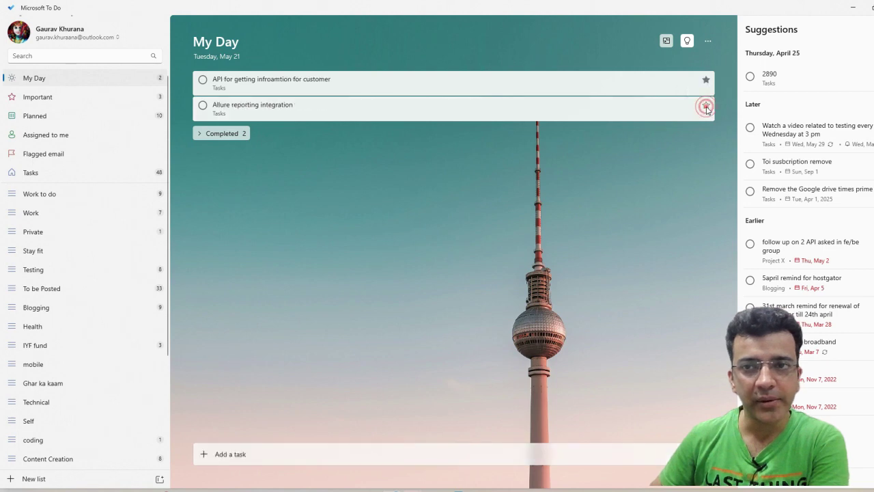
{"action": "left_click", "coordinate": [110, 100]}
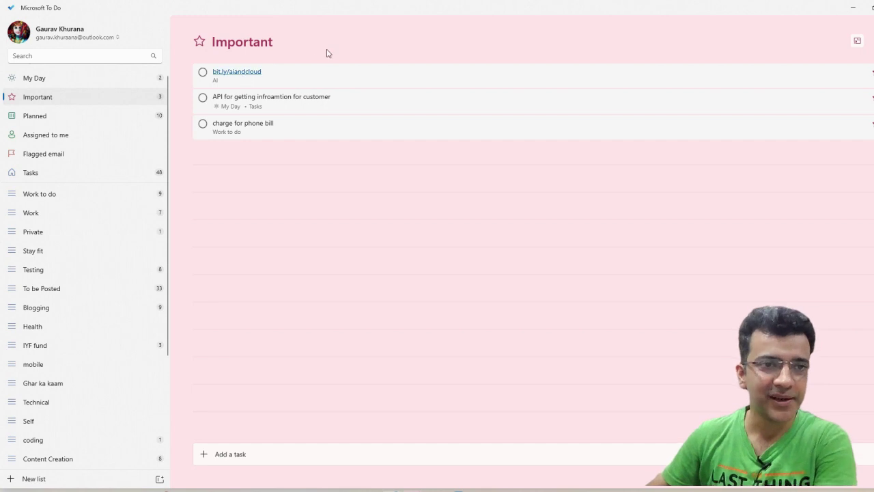
Create a new list named "event - Speaker".
{"action": "scroll", "coordinate": [75, 440], "scroll_direction": "down", "scroll_amount": 5}
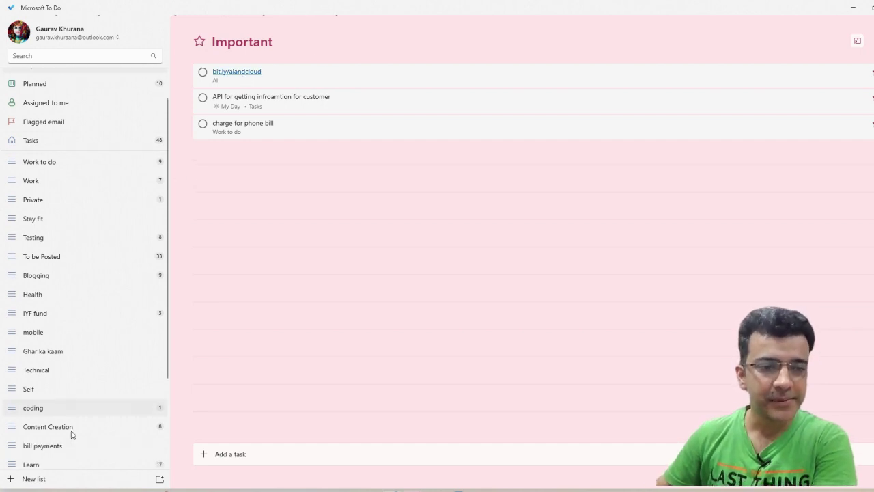
{"action": "left_click", "coordinate": [51, 478]}
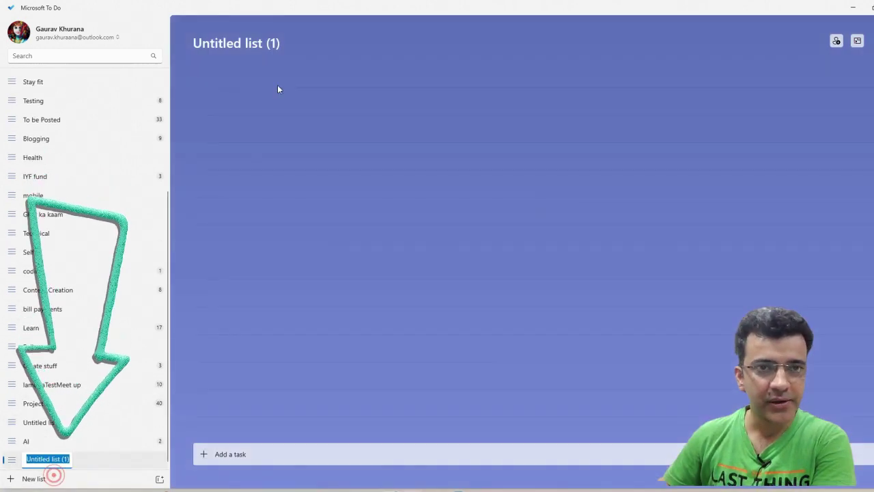
{"action": "left_click", "coordinate": [267, 45]}
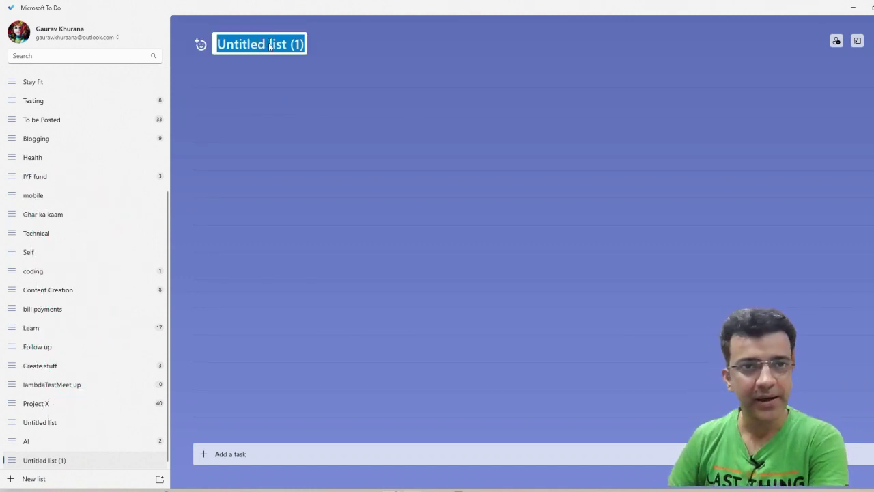
{"action": "type", "text": "event - Speaker"}
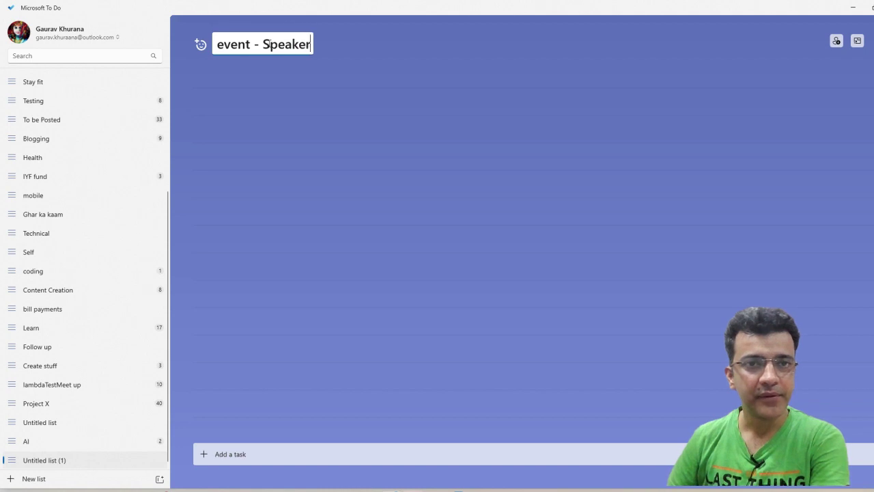
{"action": "key", "text": "Return"}
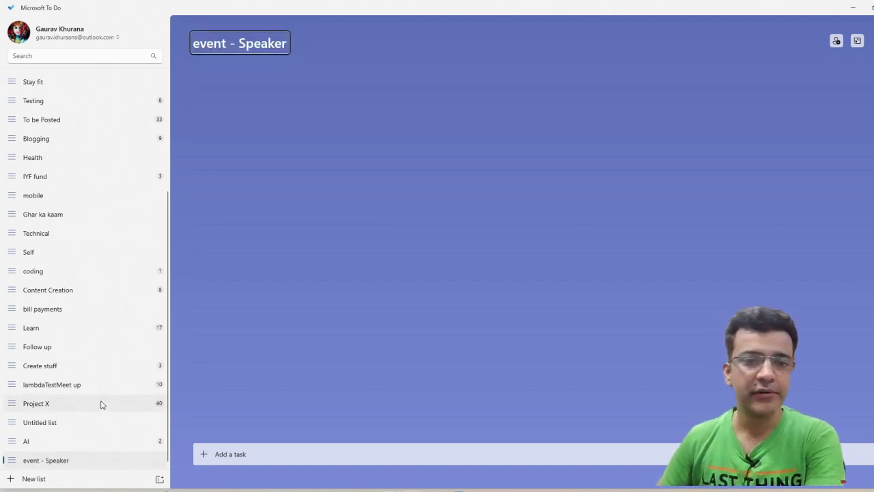
Add the task "AI will replace jobs" to the event - Speaker list.
{"action": "left_click", "coordinate": [250, 446]}
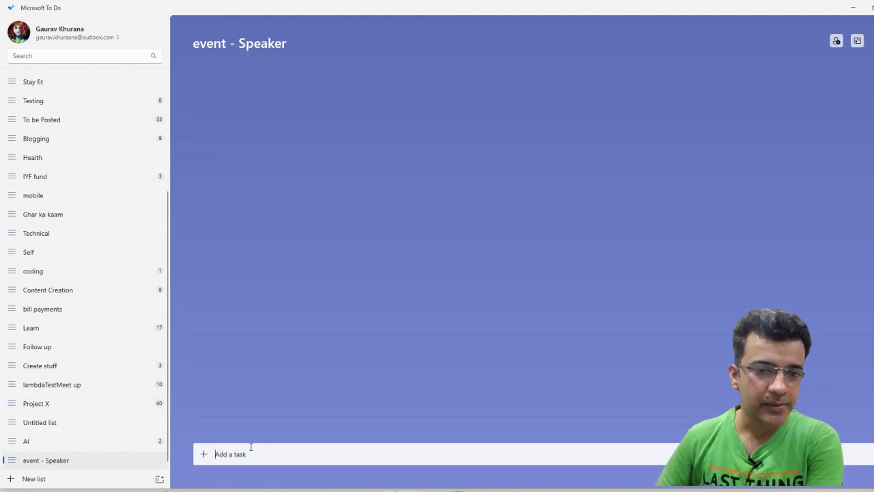
{"action": "type", "text": "AI will "}
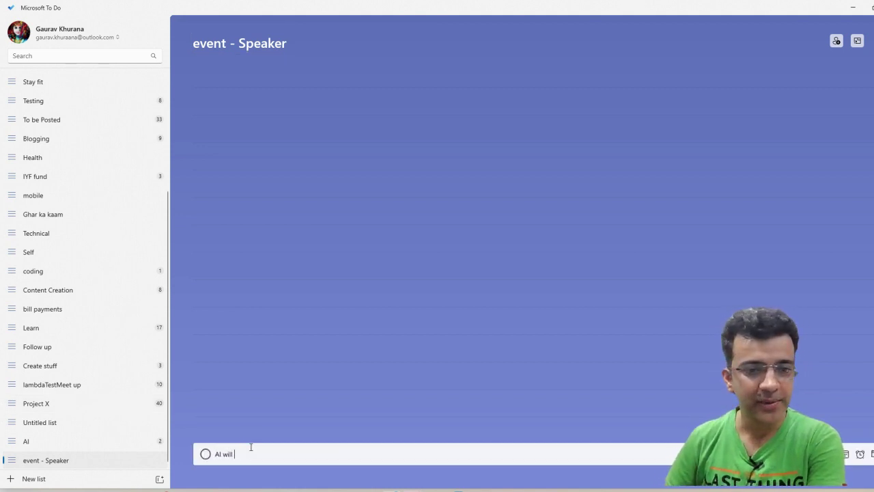
{"action": "type", "text": "repla"}
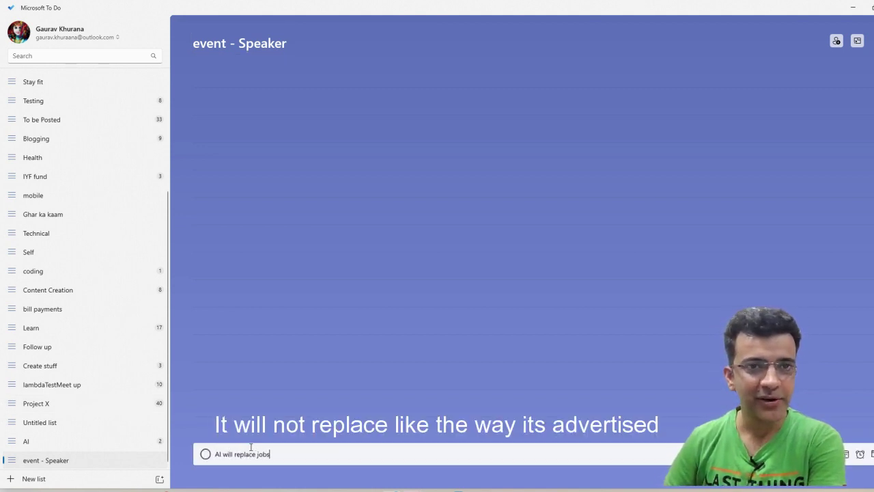
{"action": "type", "text": "ce jobs"}
{"action": "key", "text": "Return"}
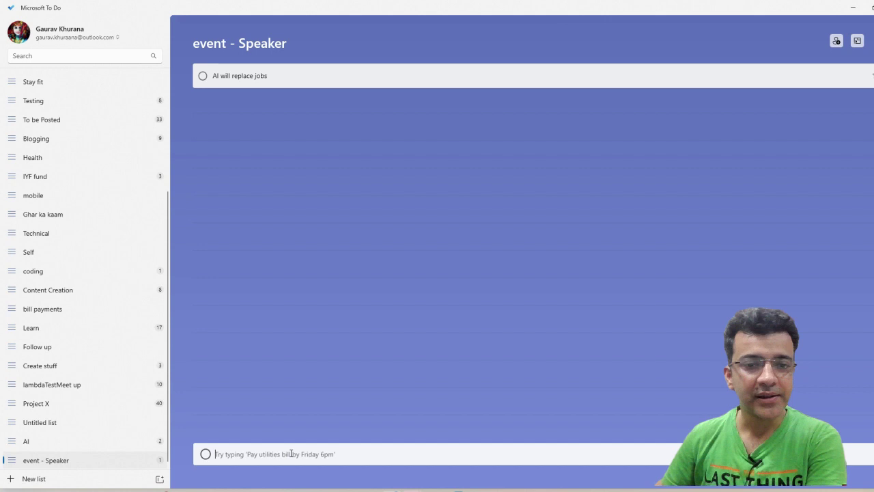
{"action": "type", "text": "ta"}
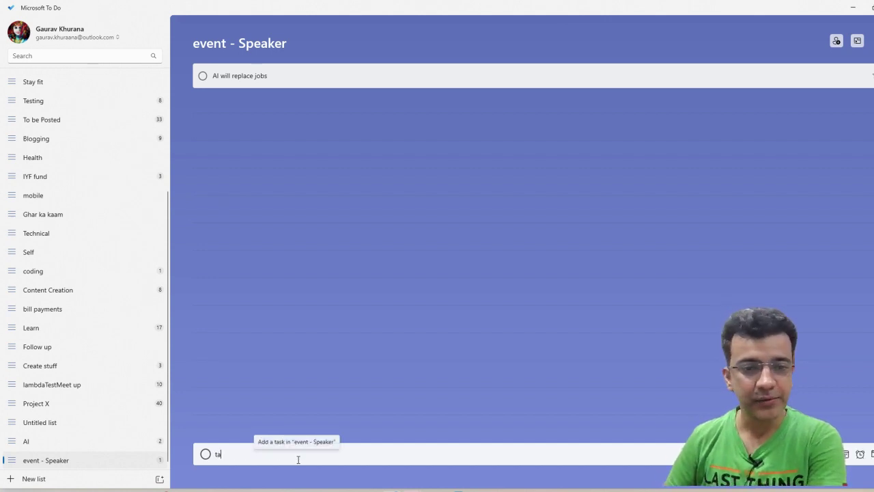
{"action": "key", "text": "BackSpace"}
{"action": "key", "text": "BackSpace"}
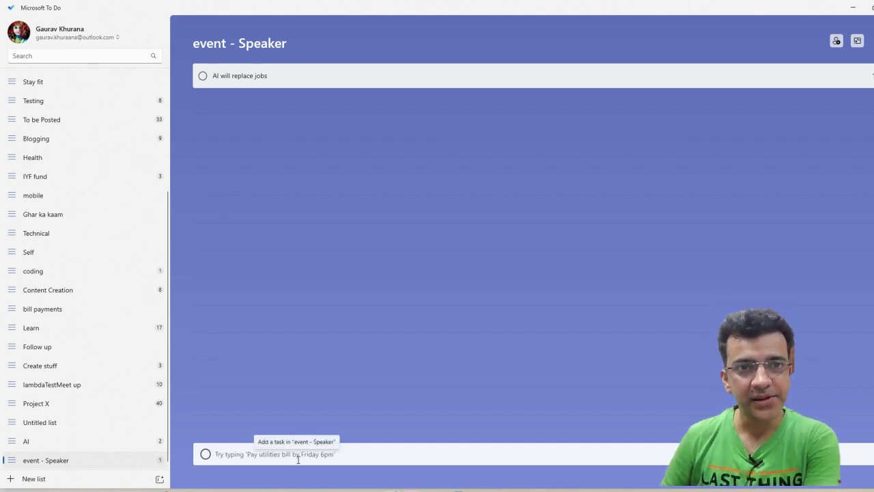
Add the weekly recurring task "pay my bills every Saturday for 2 months" to the event - Speaker list.
{"action": "type", "text": "pay my bil"}
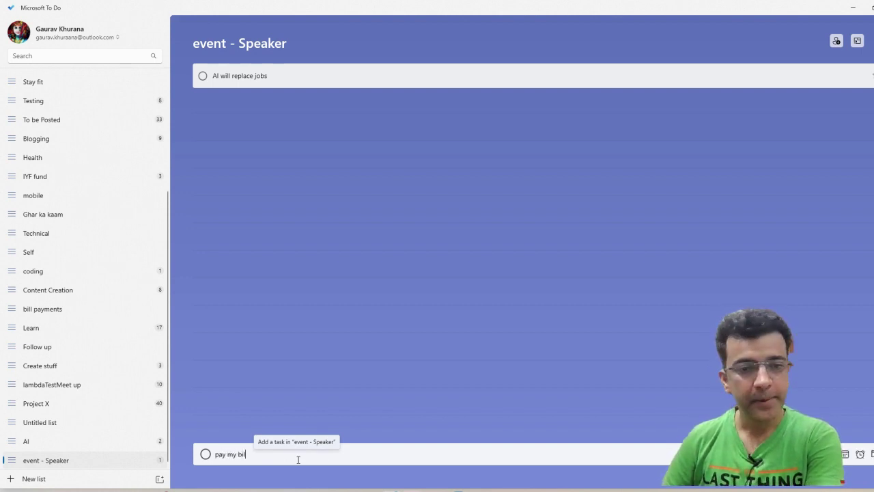
{"action": "type", "text": "ls every Saturday for "}
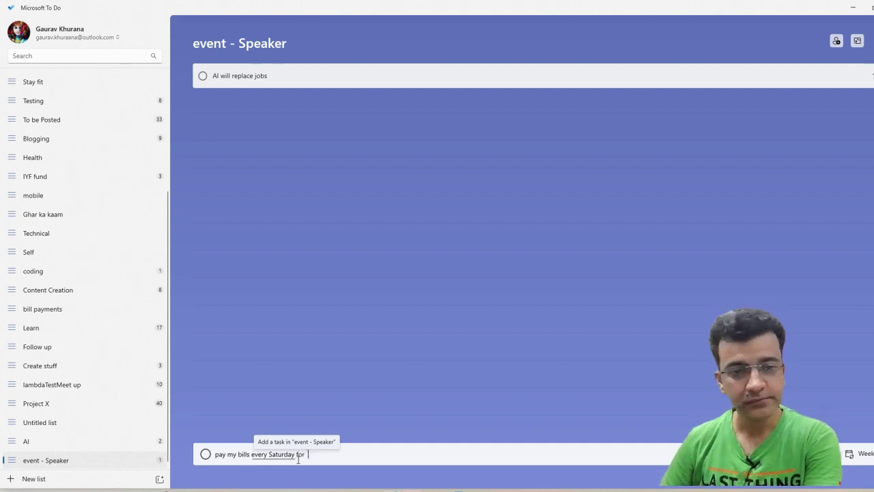
{"action": "type", "text": " 2 motm"}
{"action": "key", "text": "BackSpace"}
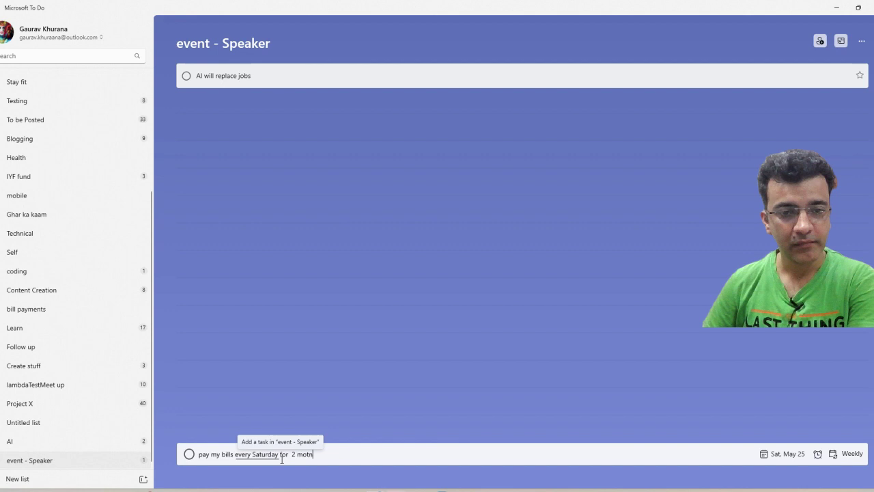
{"action": "type", "text": "nt"}
{"action": "key", "text": "BackSpace"}
{"action": "type", "text": "nths"}
{"action": "key", "text": "Return"}
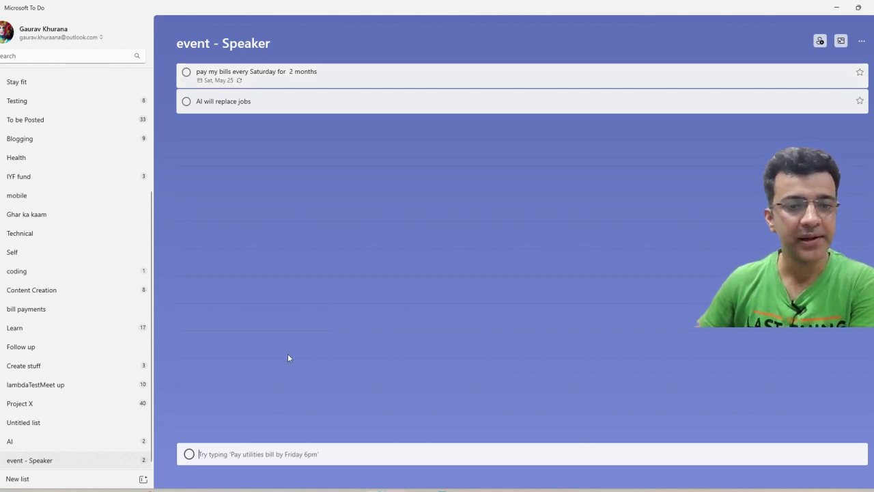
Draft the task "learn AI and practise it" and view its due date, reminder and repeat options.
{"action": "left_click", "coordinate": [278, 453]}
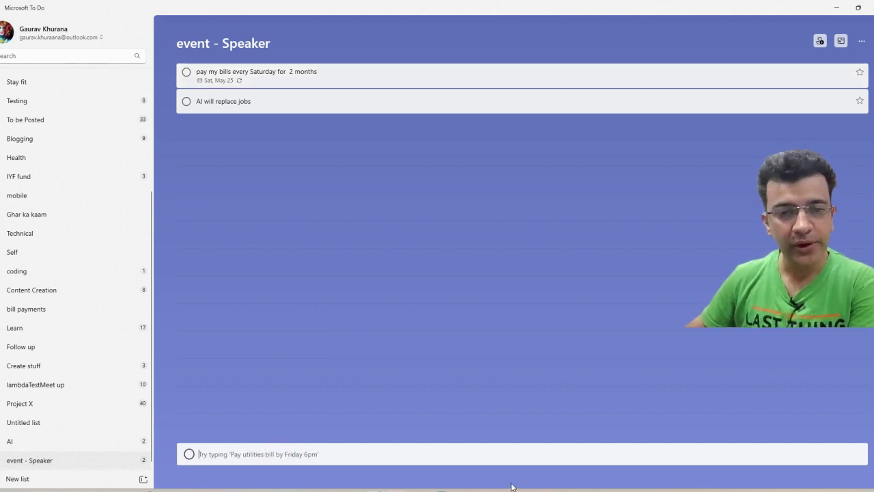
{"action": "type", "text": "learn AI and practise it"}
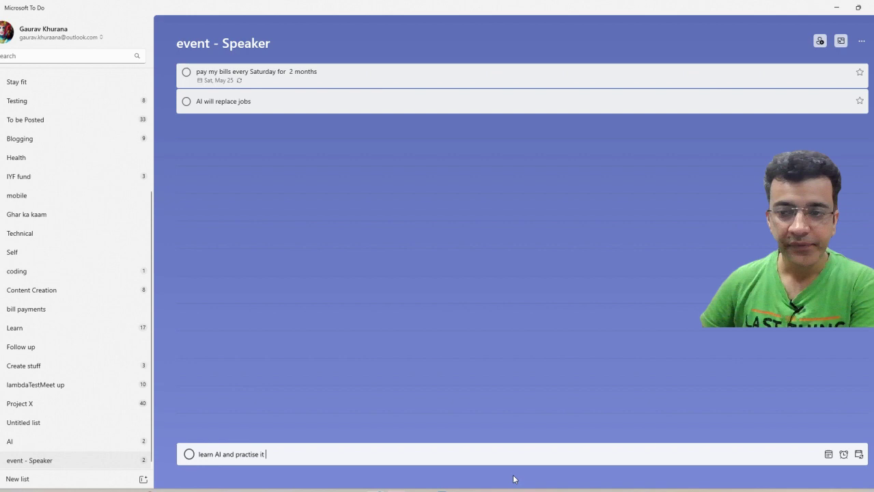
{"action": "left_click", "coordinate": [828, 454]}
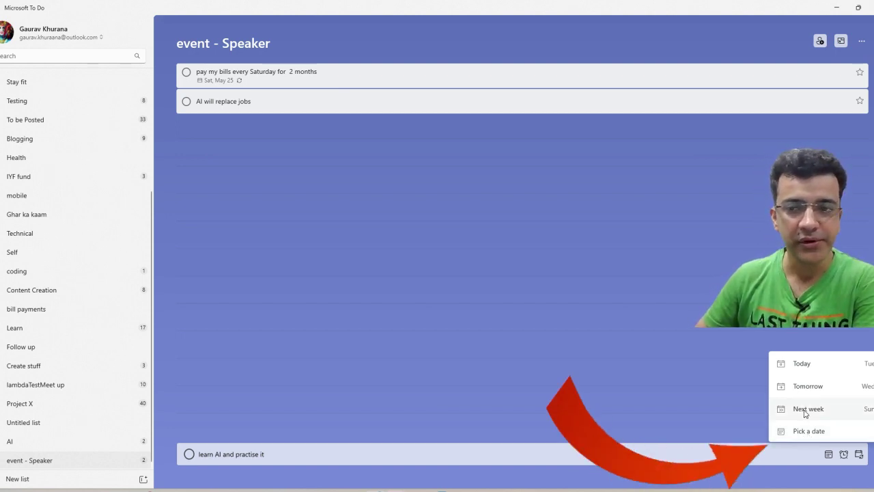
{"action": "left_click", "coordinate": [845, 460]}
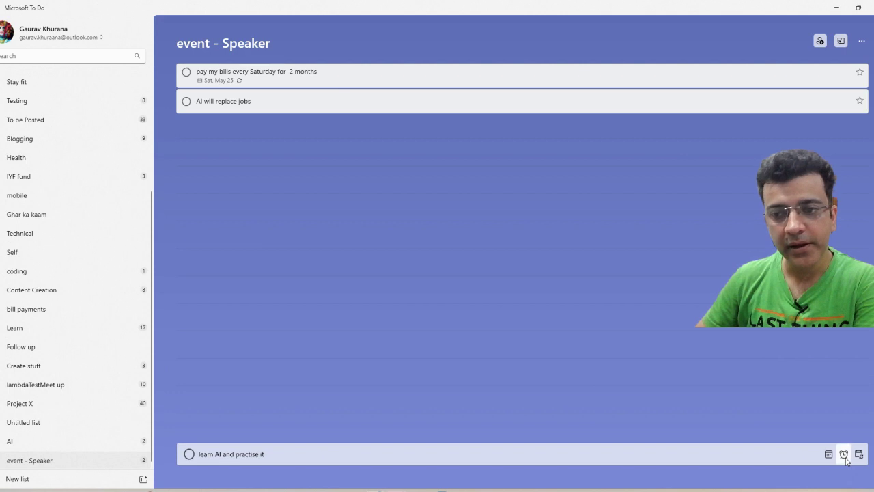
{"action": "left_click", "coordinate": [845, 460]}
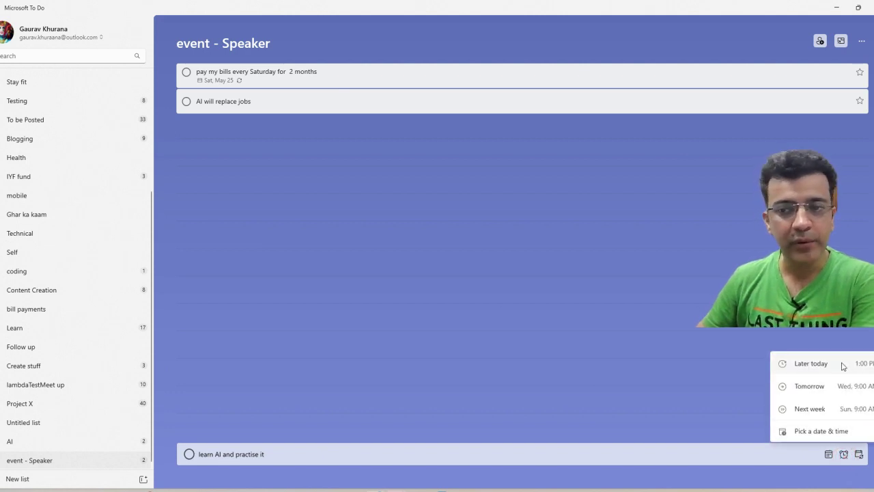
{"action": "left_click", "coordinate": [858, 454]}
{"action": "left_click", "coordinate": [858, 454]}
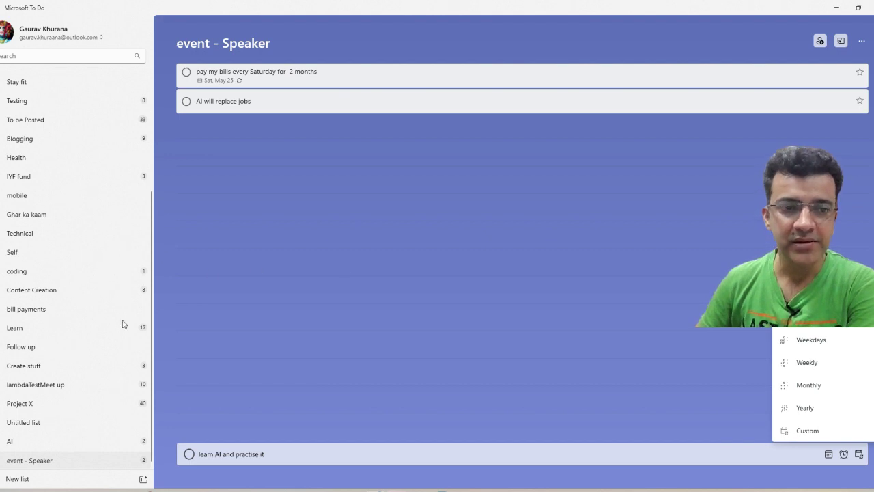
Mark the "refrigerator example" task in the lambdaTestMeet up list as completed.
{"action": "left_click", "coordinate": [95, 387]}
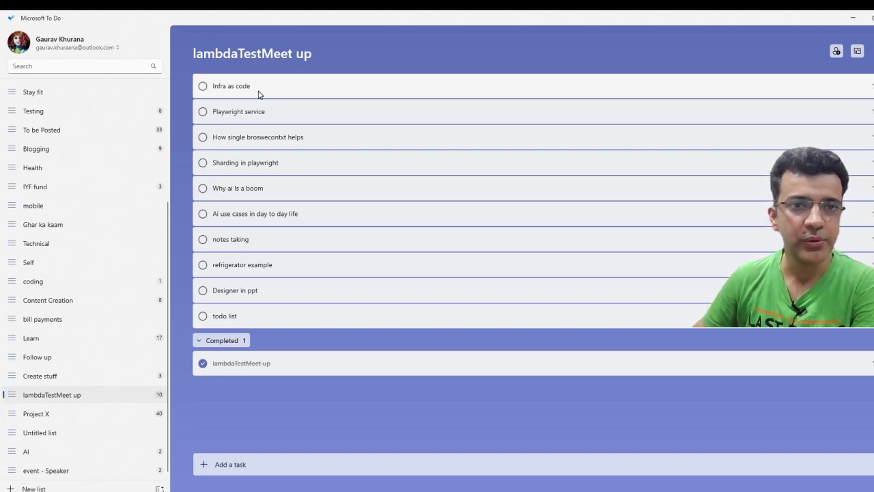
{"action": "left_click", "coordinate": [203, 265]}
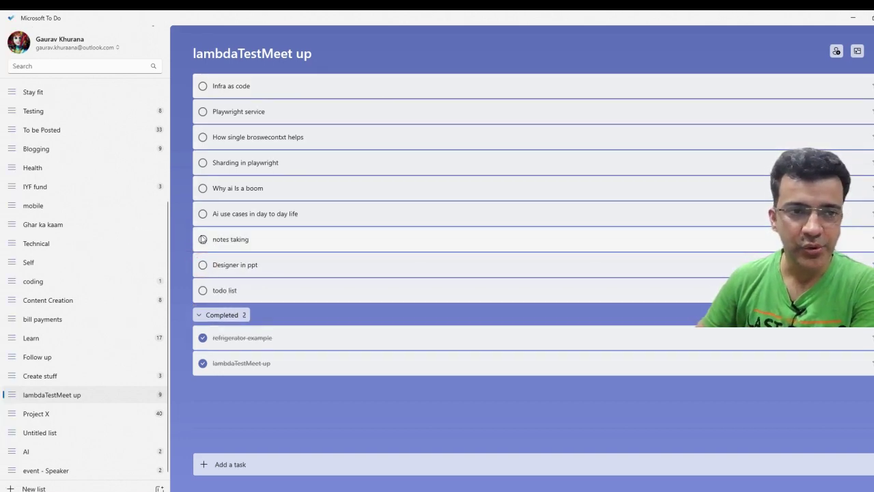
Open the IYF fund list to view its tasks.
{"action": "scroll", "coordinate": [109, 267], "scroll_direction": "up", "scroll_amount": 3}
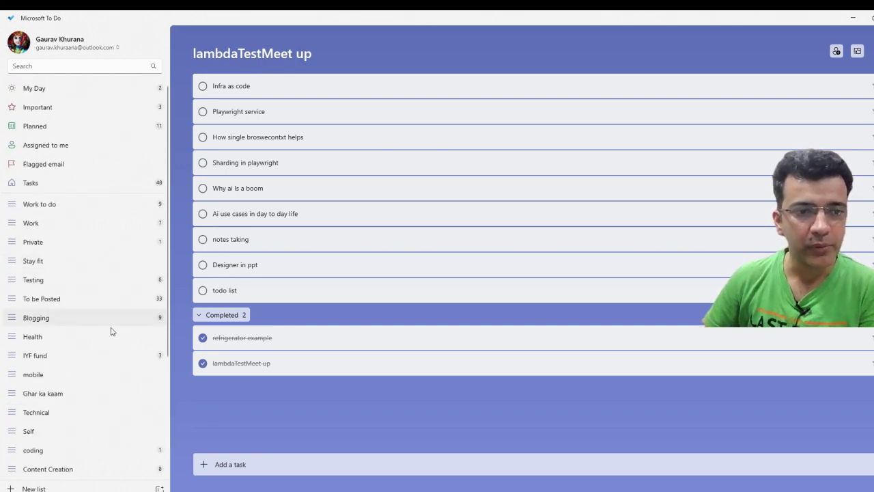
{"action": "left_click", "coordinate": [109, 356]}
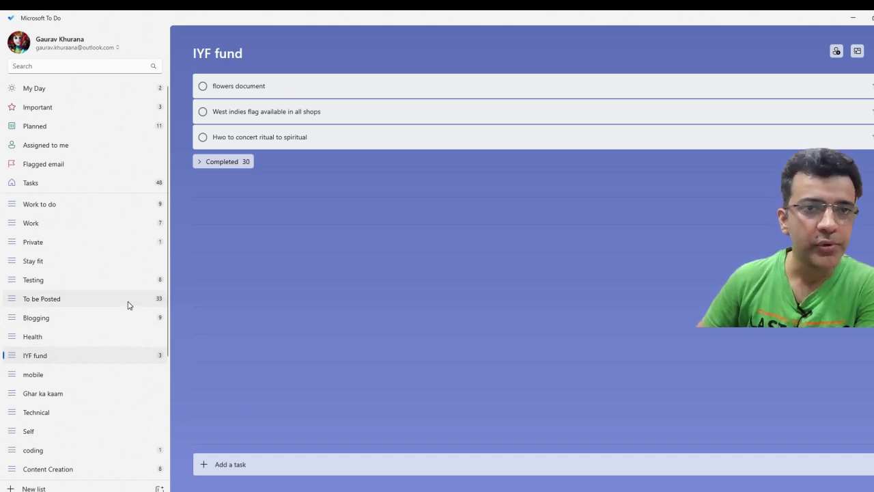
Browse the available lists and view the Tasks and Assigned to me lists.
{"action": "scroll", "coordinate": [127, 311], "scroll_direction": "down", "scroll_amount": 3}
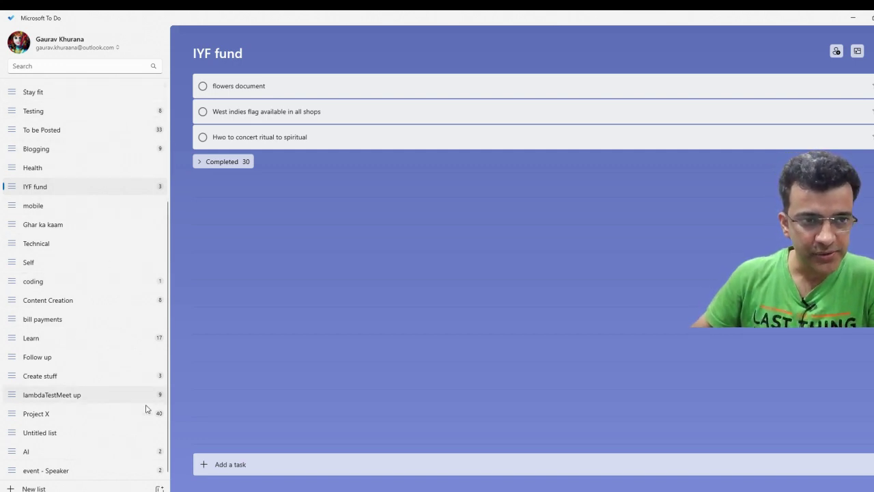
{"action": "scroll", "coordinate": [130, 290], "scroll_direction": "up", "scroll_amount": 3}
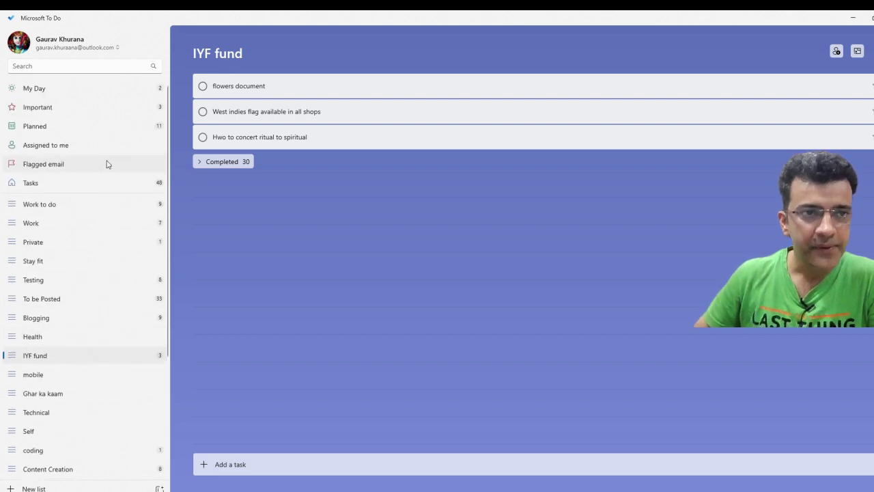
{"action": "left_click", "coordinate": [91, 182]}
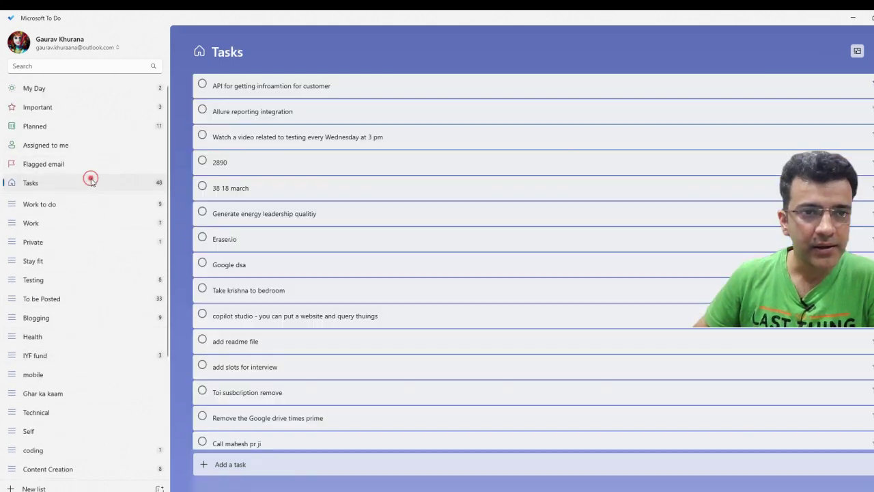
{"action": "left_click", "coordinate": [100, 144]}
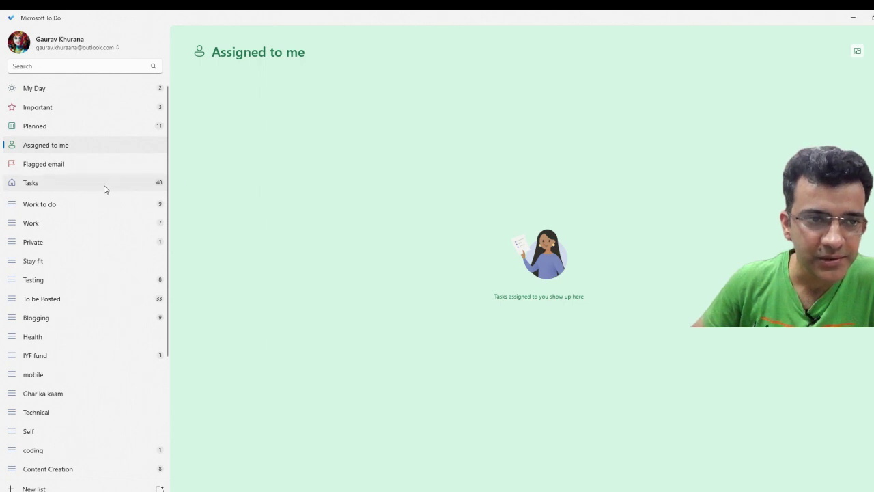
Search all tasks for "AI" and look through the matching entries.
{"action": "left_click", "coordinate": [80, 66]}
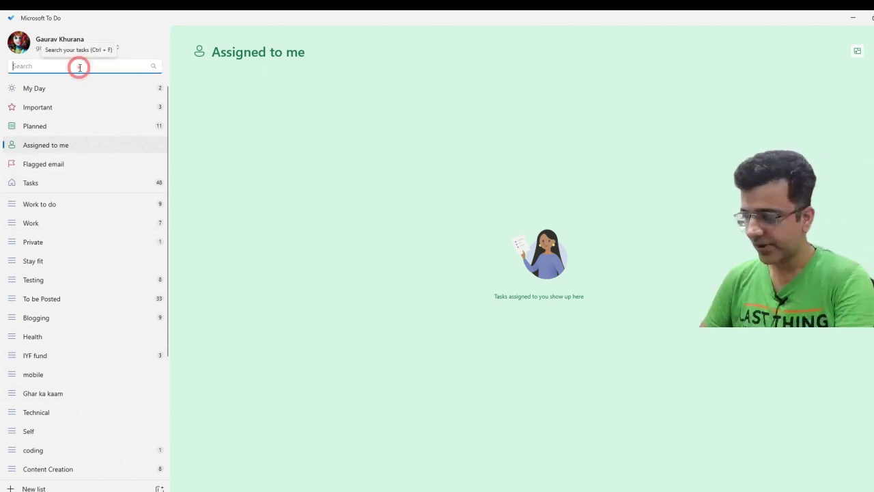
{"action": "type", "text": "Al"}
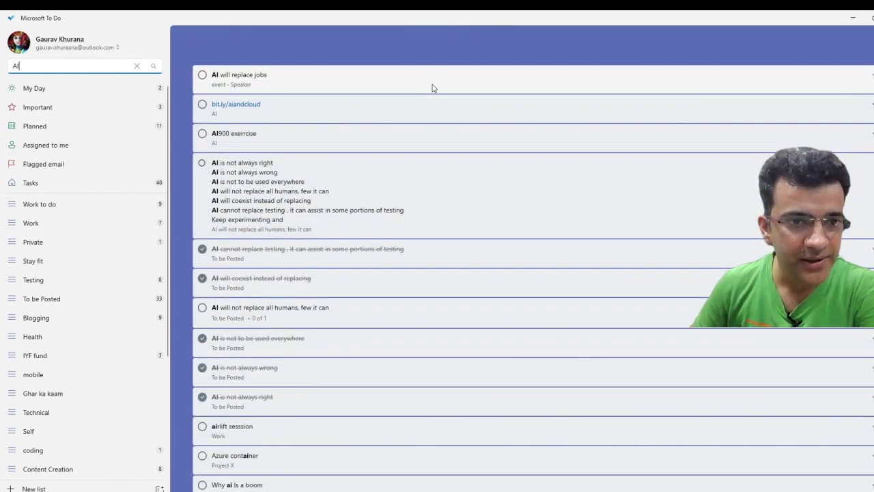
{"action": "scroll", "coordinate": [395, 252], "scroll_direction": "down", "scroll_amount": 3}
{"action": "scroll", "coordinate": [363, 225], "scroll_direction": "up", "scroll_amount": 5}
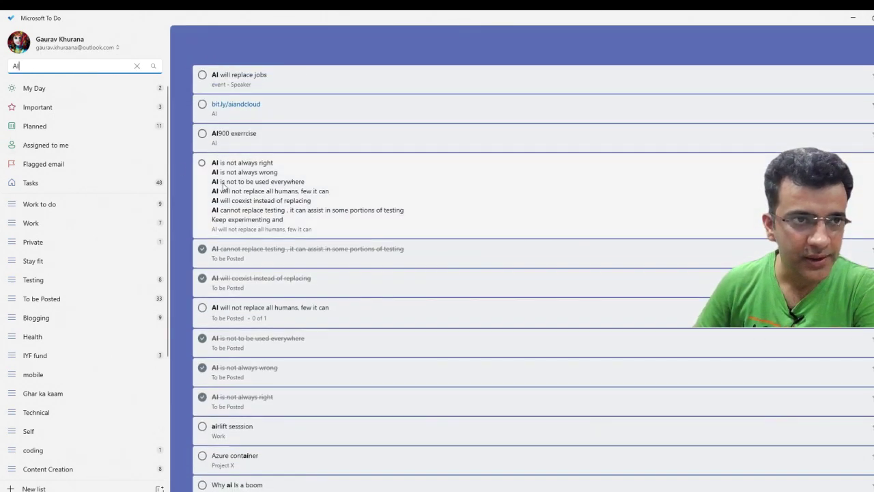
Mark the "Allure reporting integration" task in My Day as completed.
{"action": "left_click", "coordinate": [107, 90]}
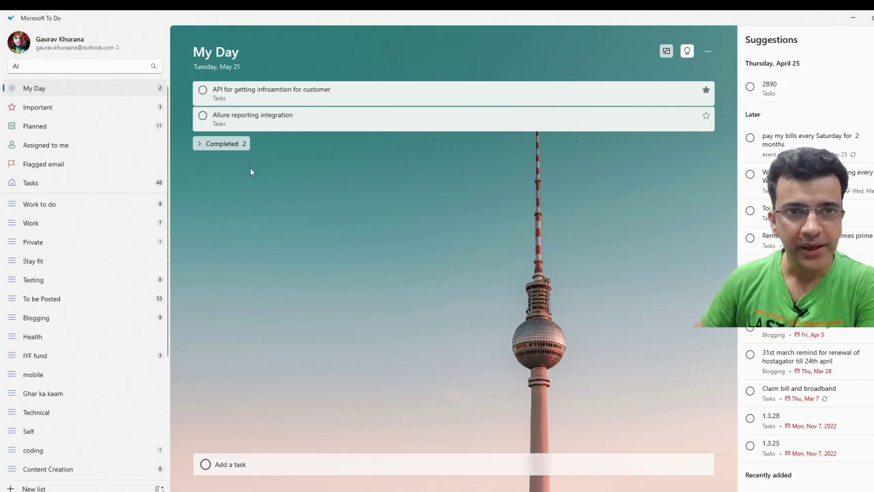
{"action": "left_click", "coordinate": [202, 116]}
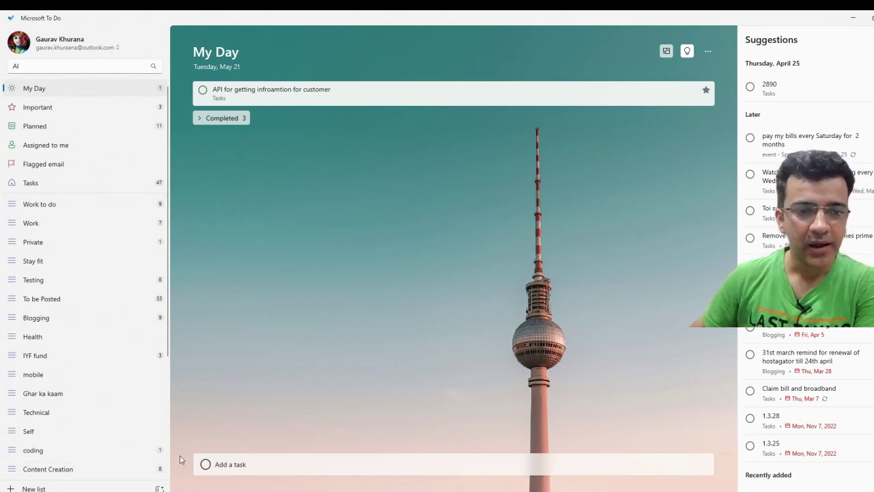
View the repeat options for a draft My Day task "fre" and discard the draft.
{"action": "left_click", "coordinate": [261, 464]}
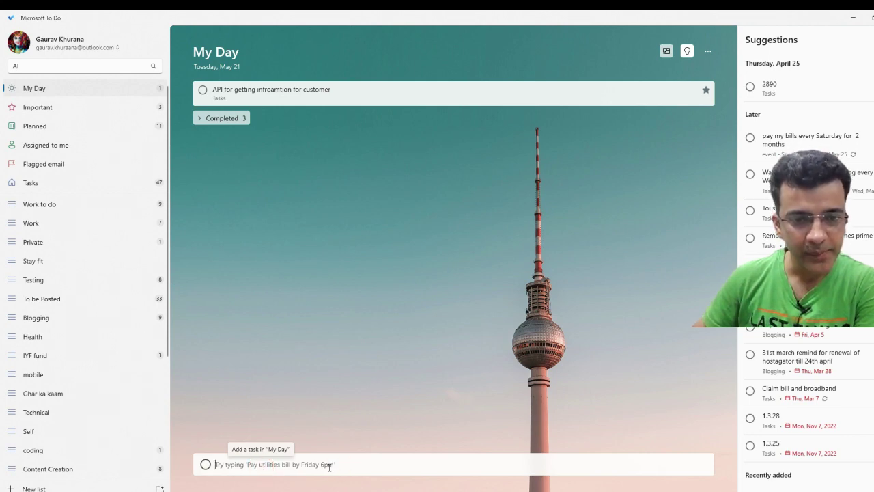
{"action": "type", "text": "fre"}
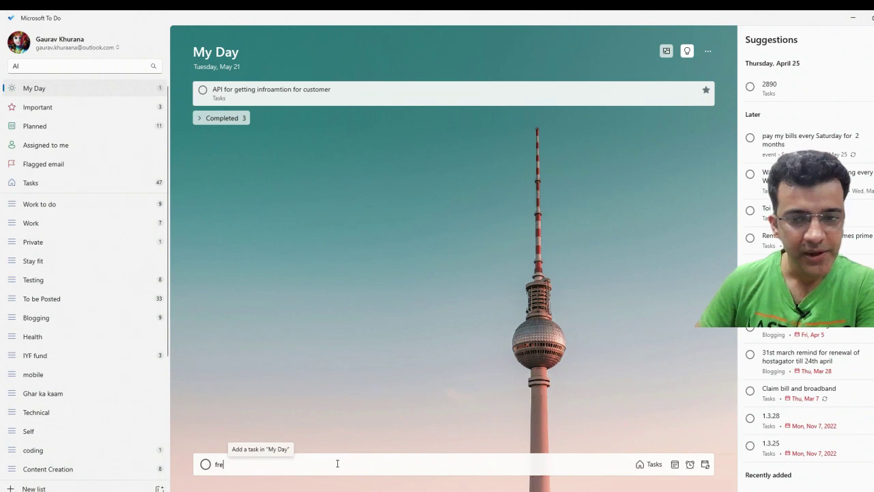
{"action": "left_click", "coordinate": [704, 464]}
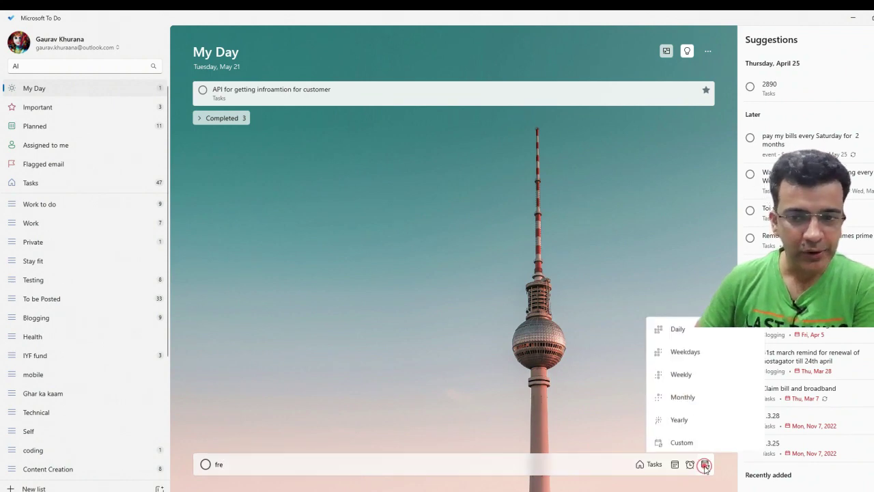
{"action": "double_click", "coordinate": [220, 464]}
{"action": "key", "text": "BackSpace"}
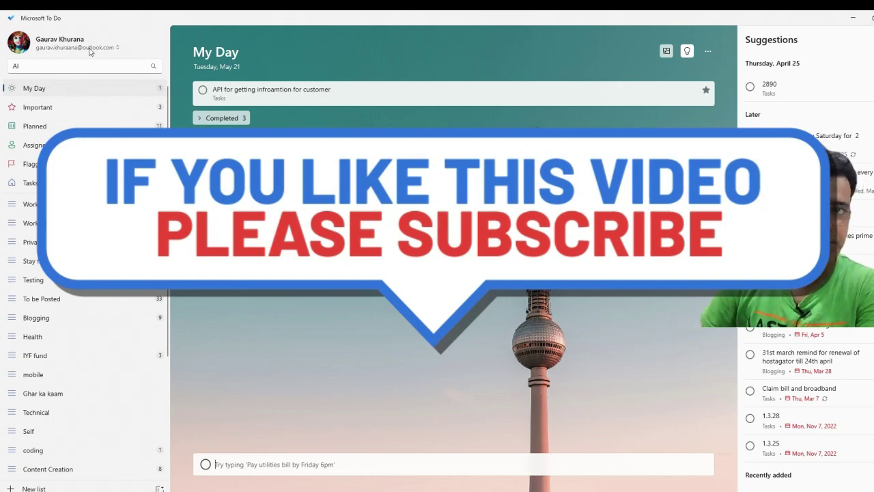
{"action": "scroll", "coordinate": [94, 298], "scroll_direction": "down", "scroll_amount": 3}
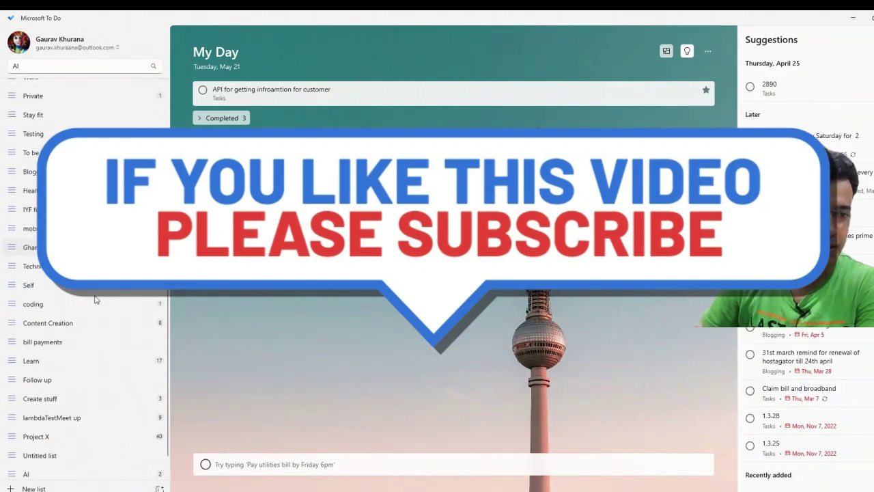
{"action": "scroll", "coordinate": [93, 299], "scroll_direction": "up", "scroll_amount": 3}
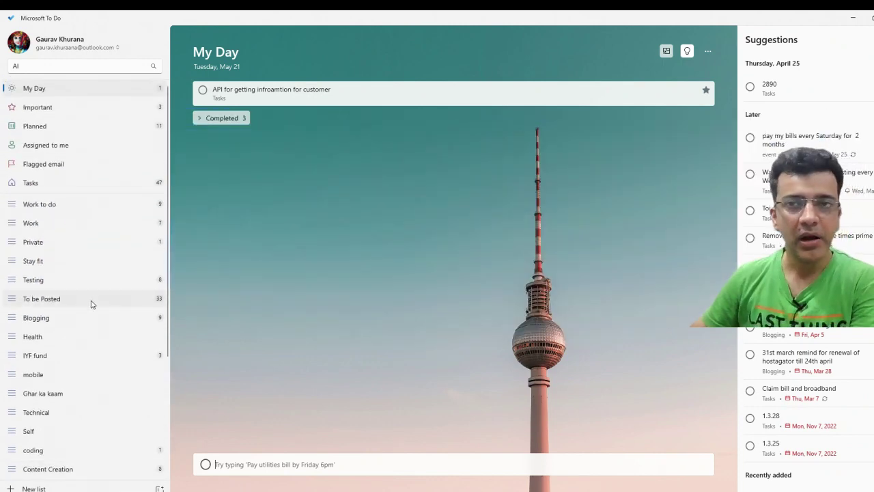